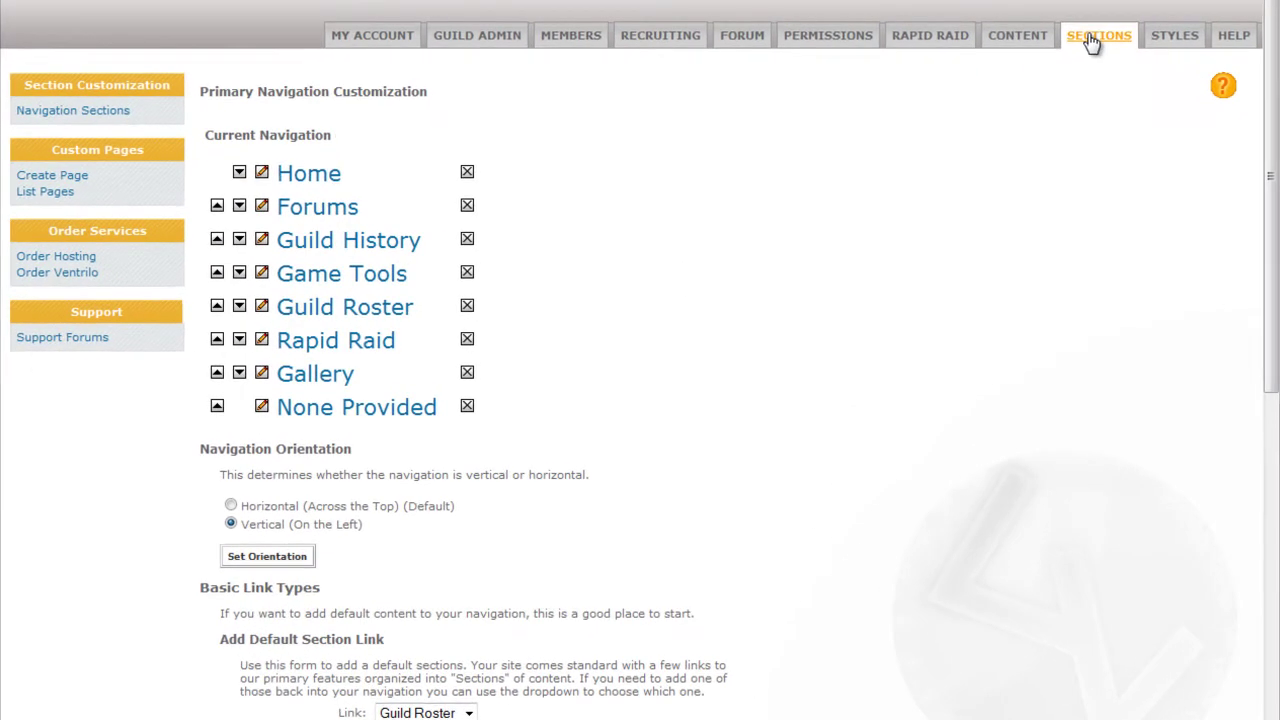
Open the Navigation Sections customization page in the Sections area and look over the current navigation
click(1095, 36)
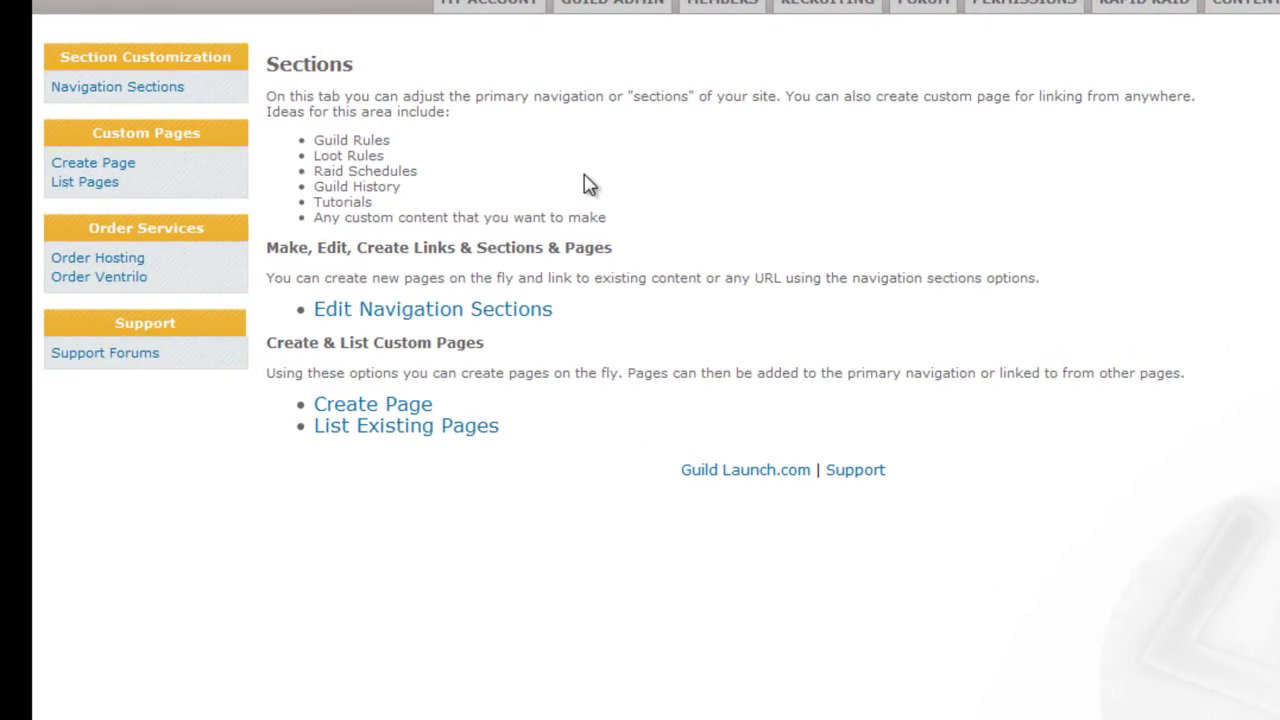
click(117, 88)
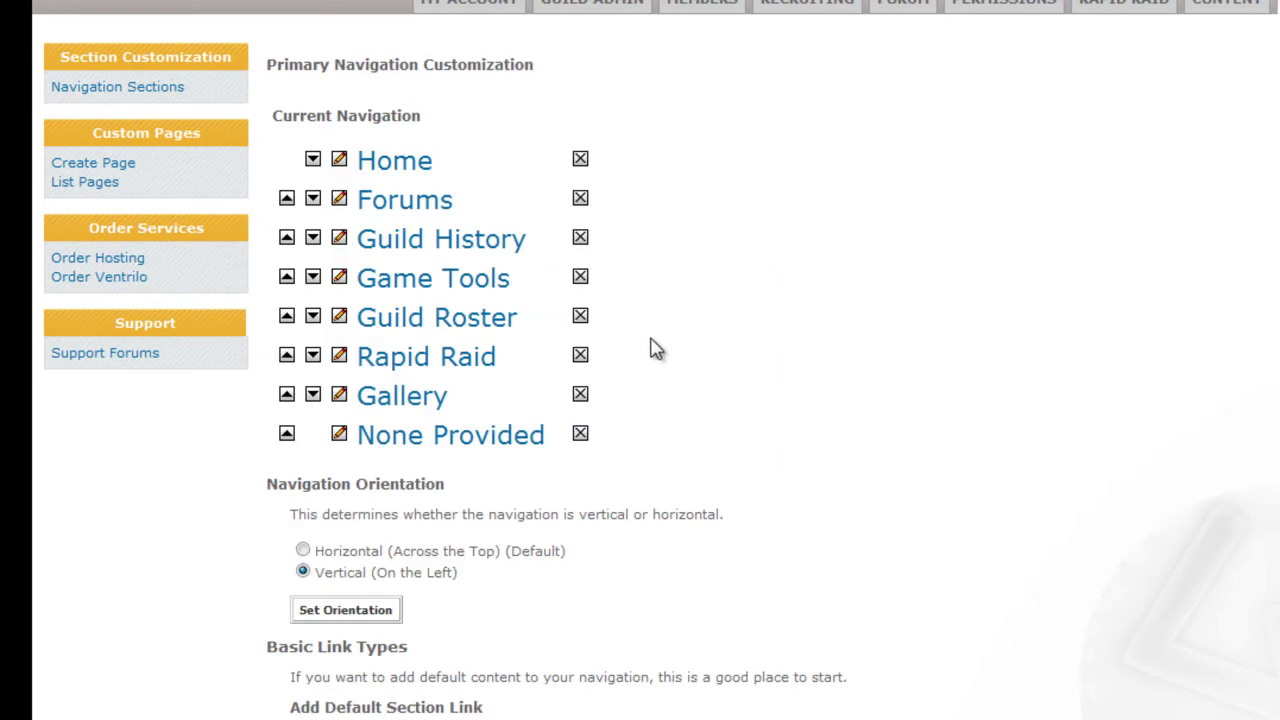
scroll(743, 351, down, 3)
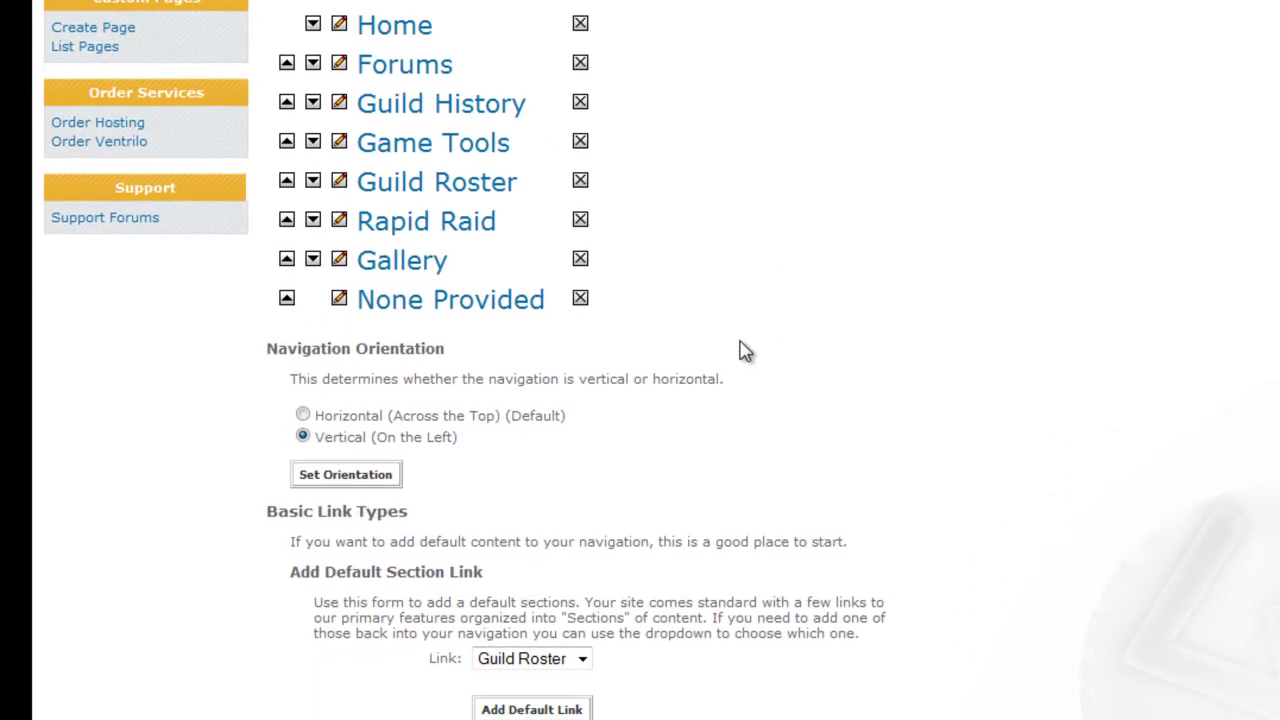
scroll(743, 351, down, 3)
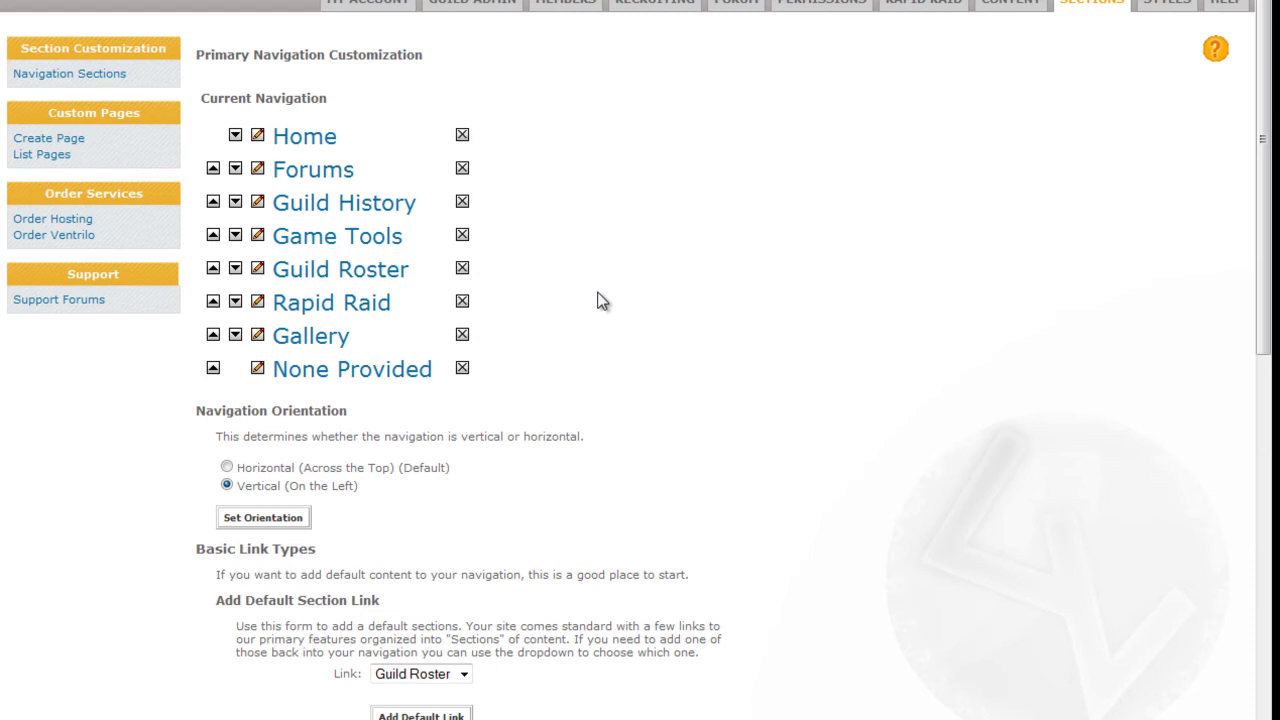
Keep the navigation orientation on Vertical and look through the default section links available for adding
scroll(600, 300, down, 5)
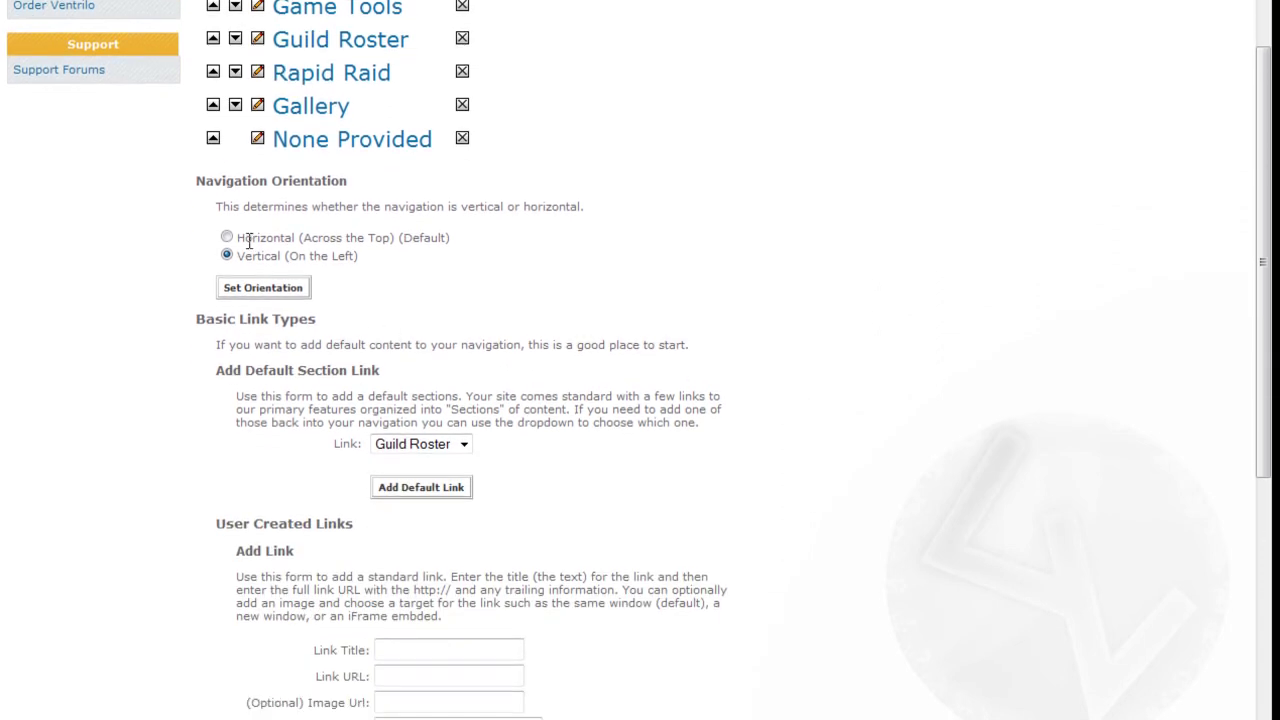
click(226, 255)
scroll(569, 325, down, 5)
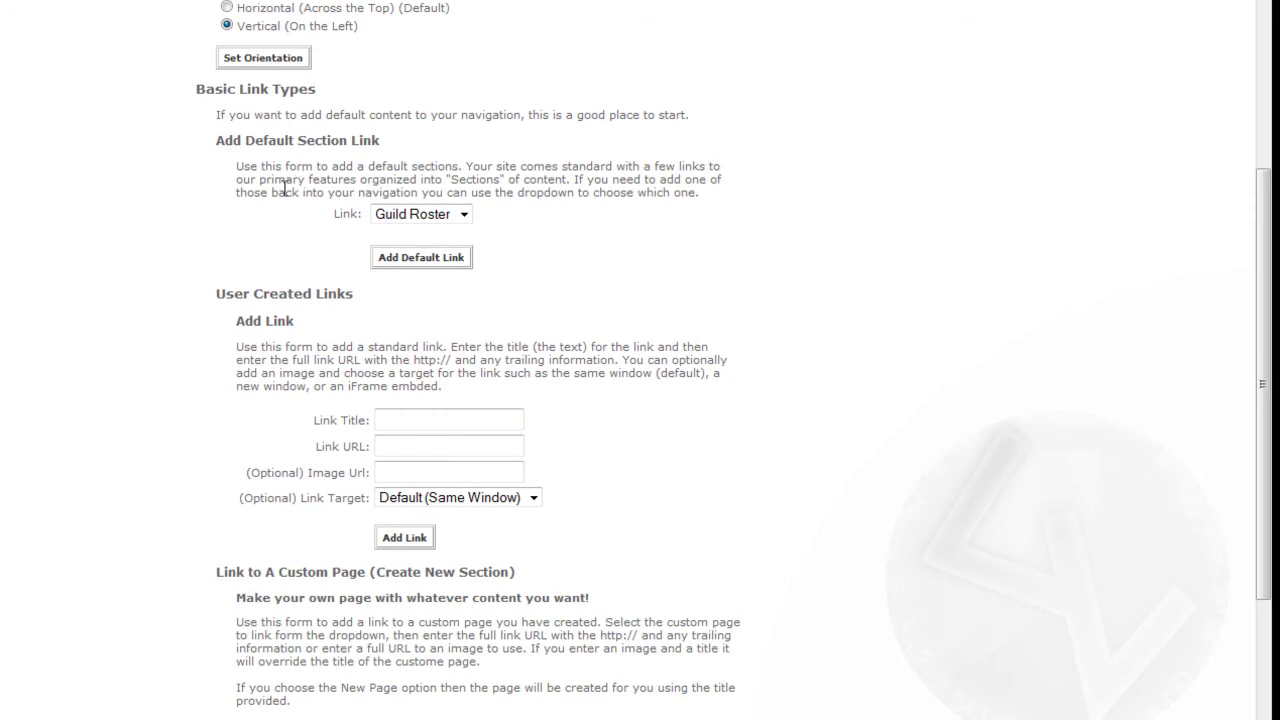
click(463, 215)
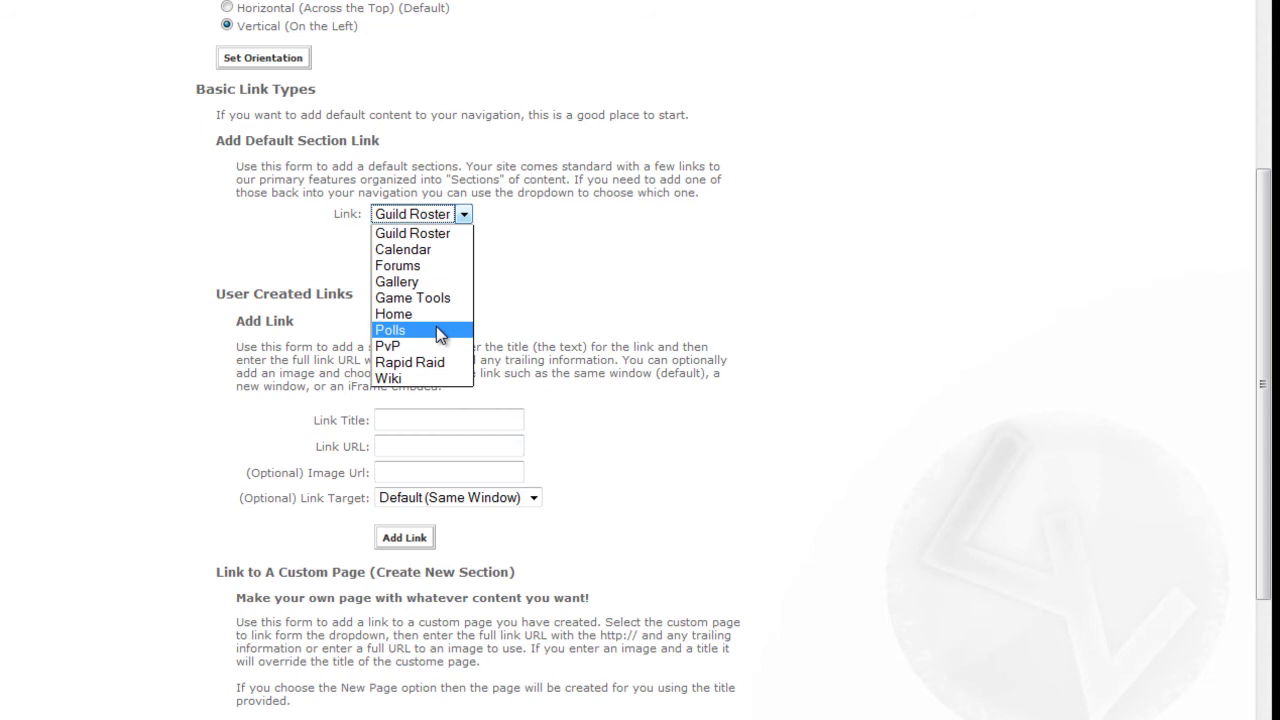
click(568, 271)
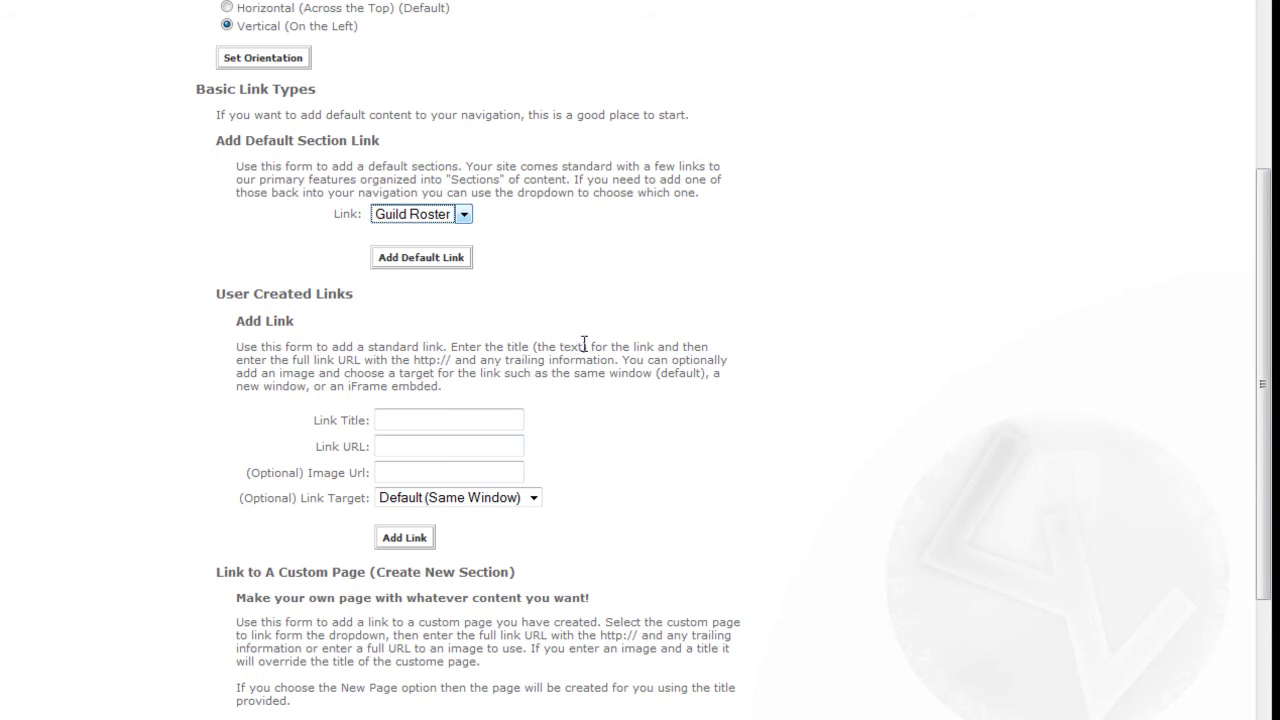
Examine the link target choices in the Add Link form for user-created links
scroll(586, 349, down, 3)
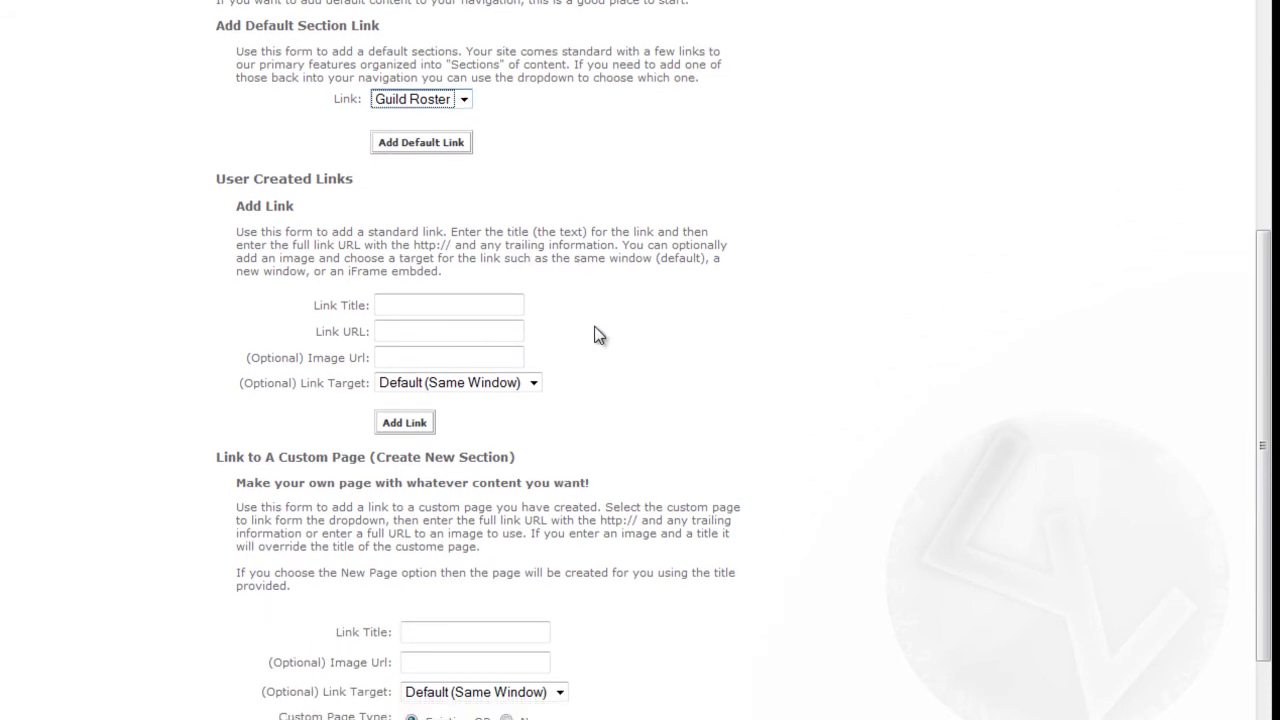
click(479, 310)
click(517, 382)
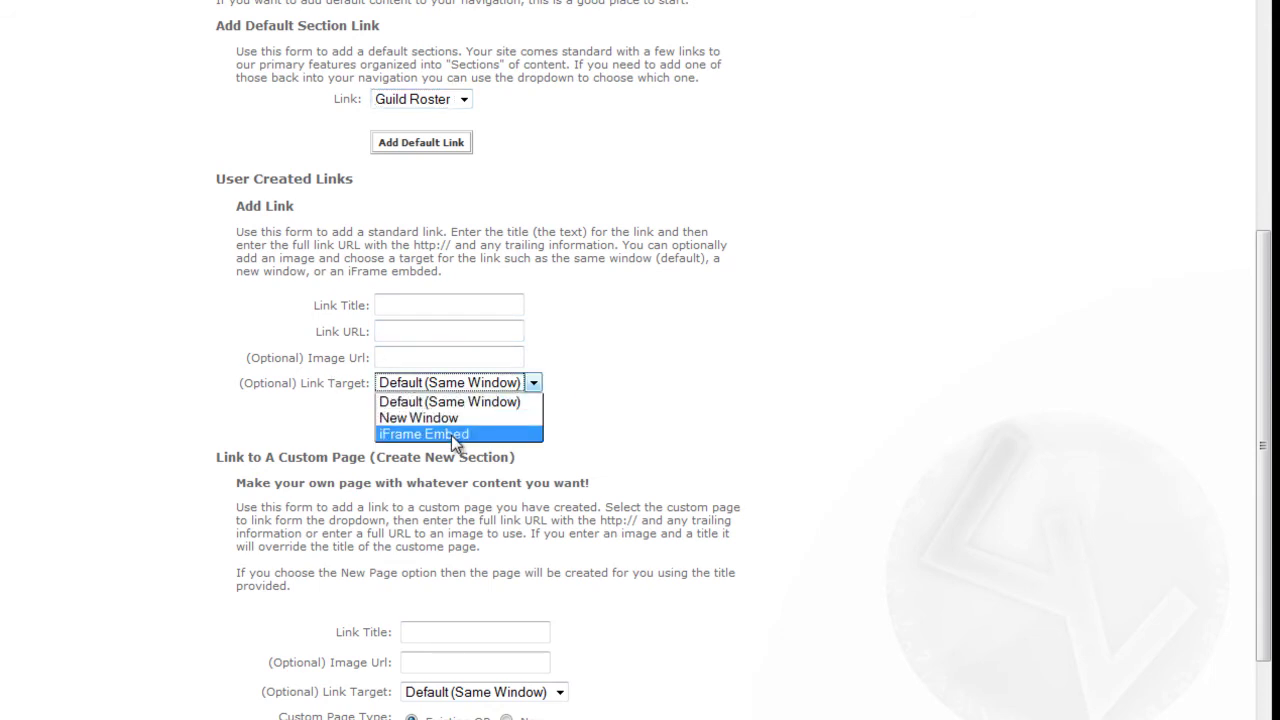
click(613, 350)
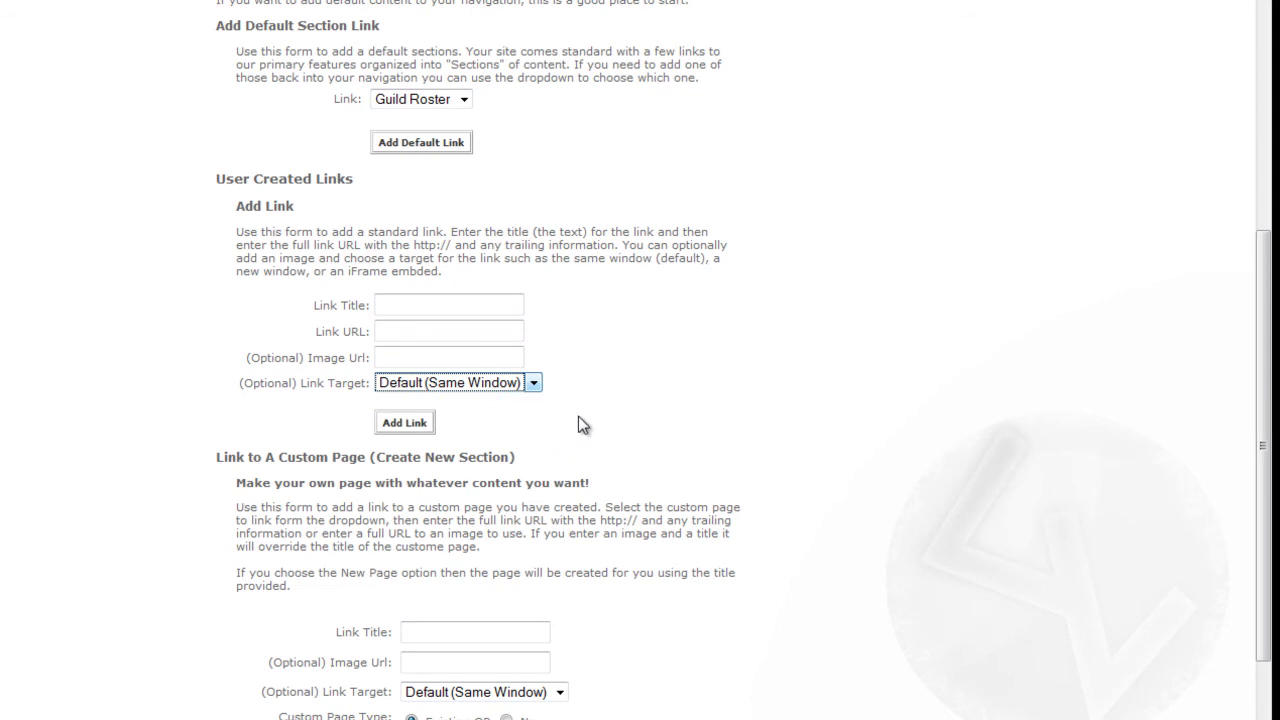
Compare the New and Existing page types in the custom page link form, ending on Existing
scroll(644, 409, down, 2)
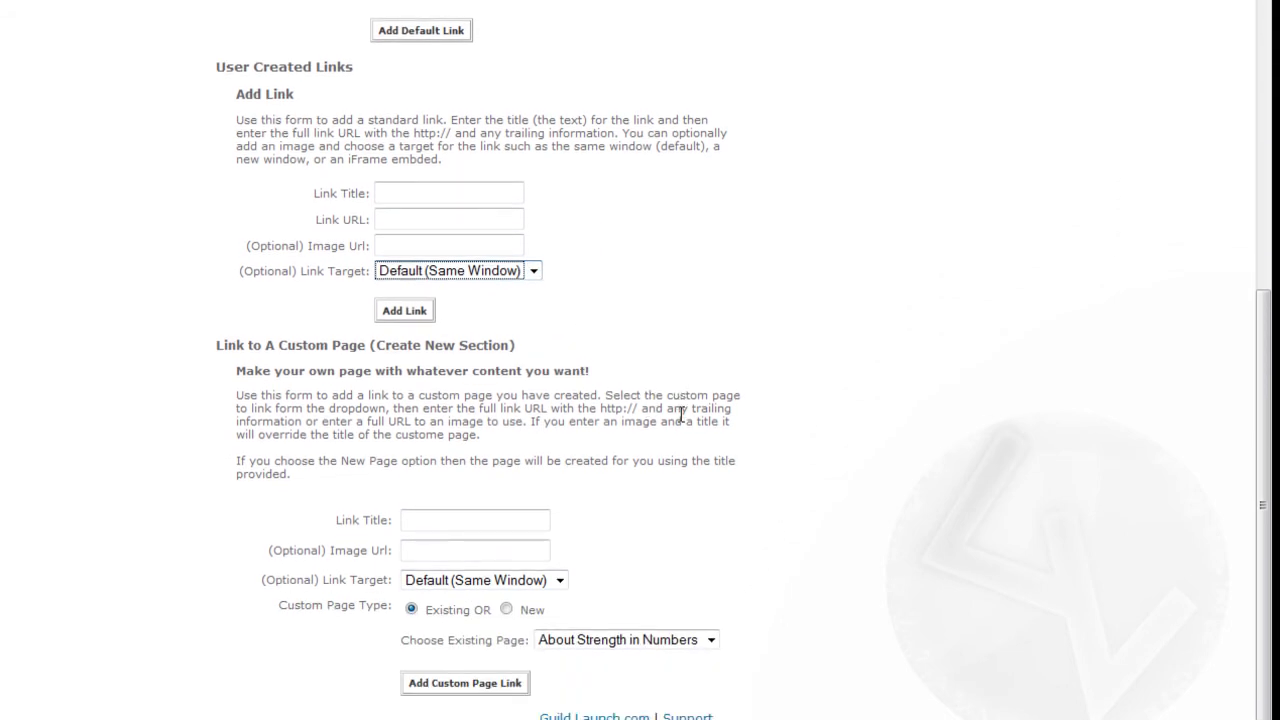
click(465, 513)
click(507, 610)
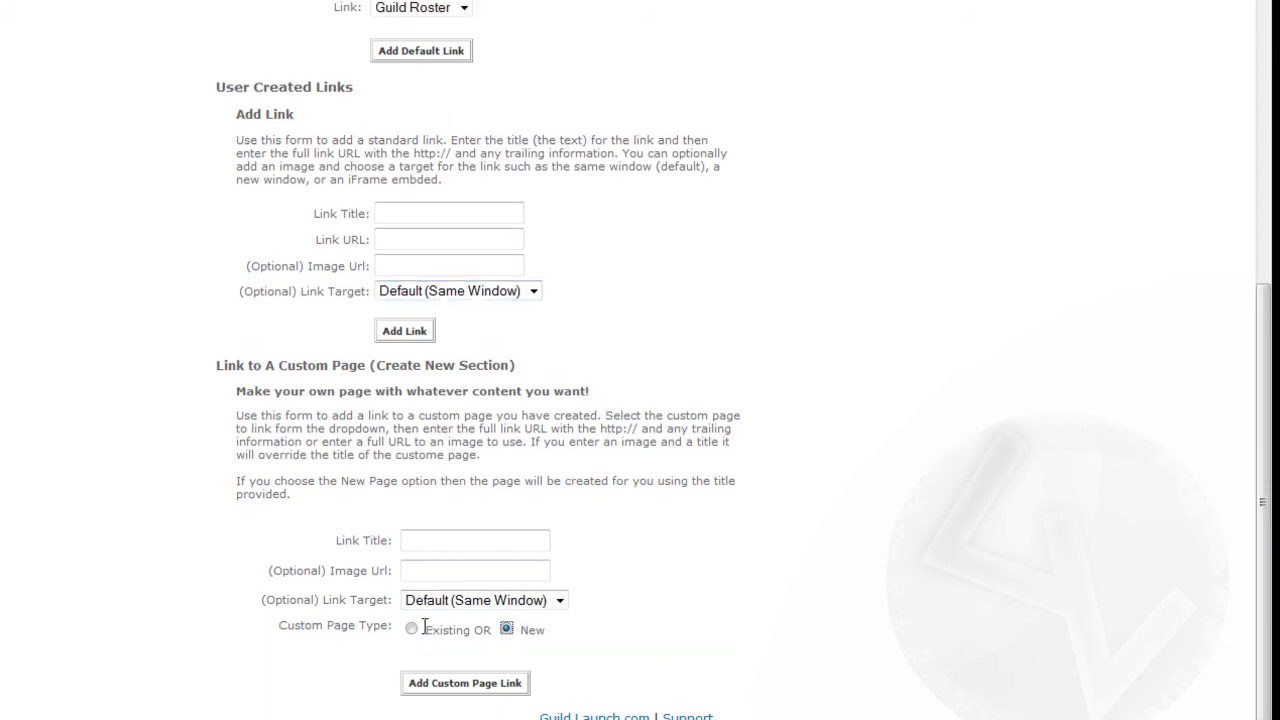
click(448, 549)
click(411, 629)
Look through the existing custom pages offered for a new navigation link
click(623, 660)
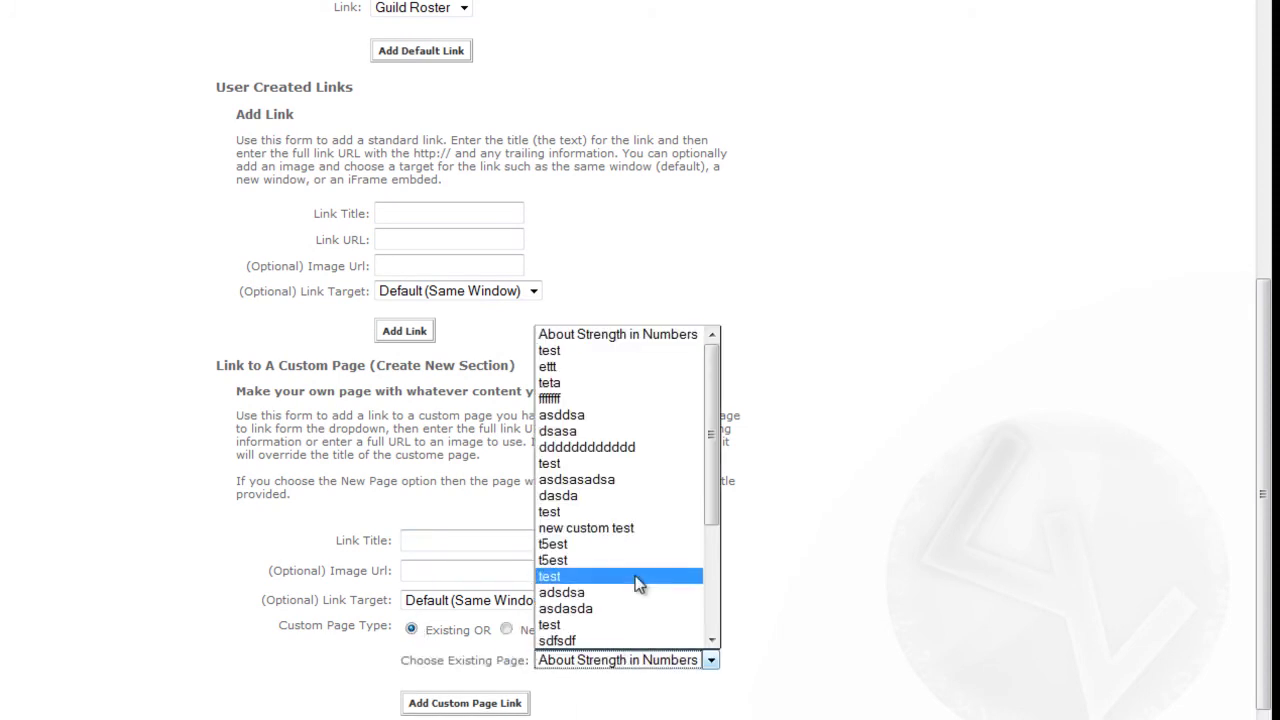
scroll(636, 540, down, 3)
scroll(636, 530, up, 5)
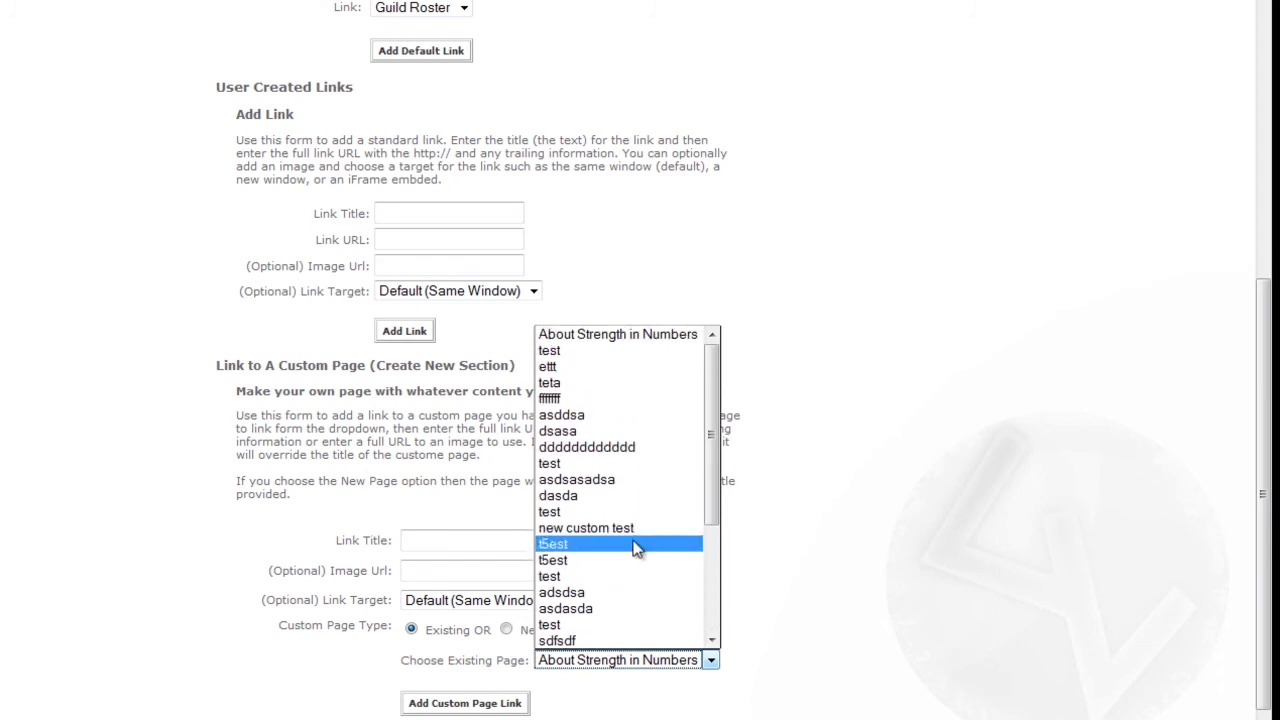
scroll(679, 372, up, 1)
Open the form for creating a custom page and look over its content editor and page settings
scroll(679, 382, up, 6)
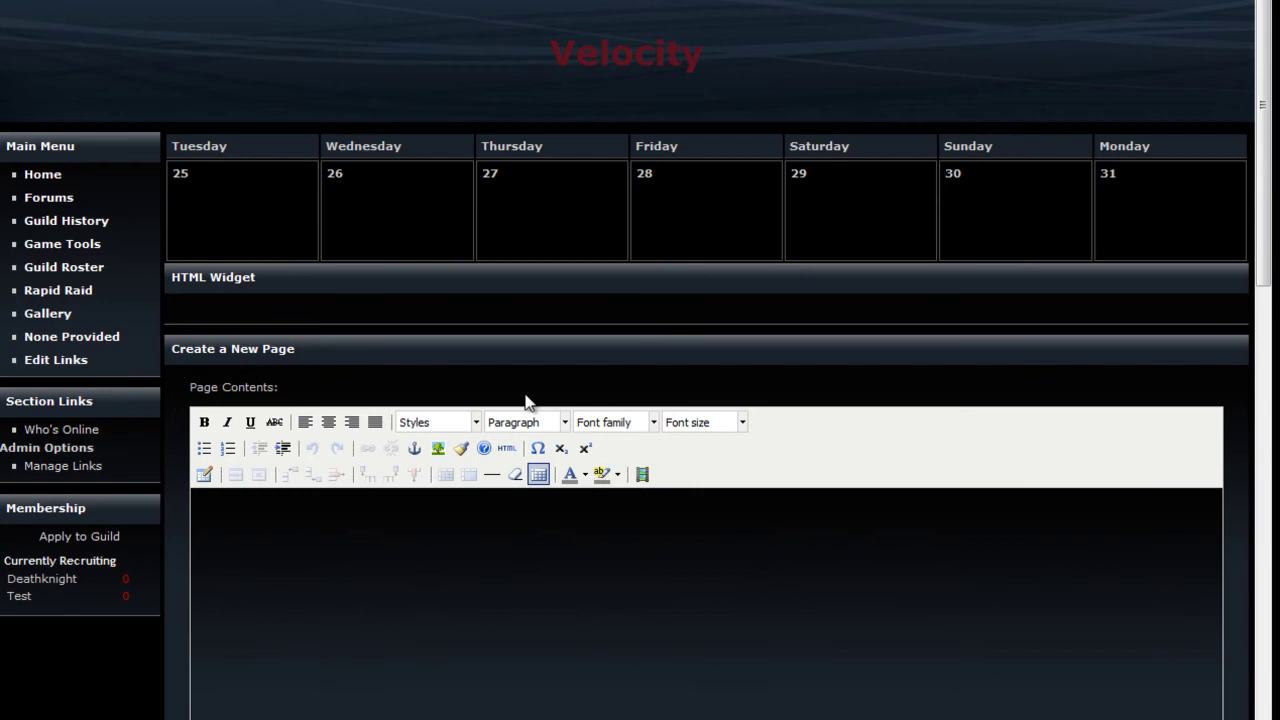
scroll(526, 402, down, 3)
scroll(527, 402, down, 1)
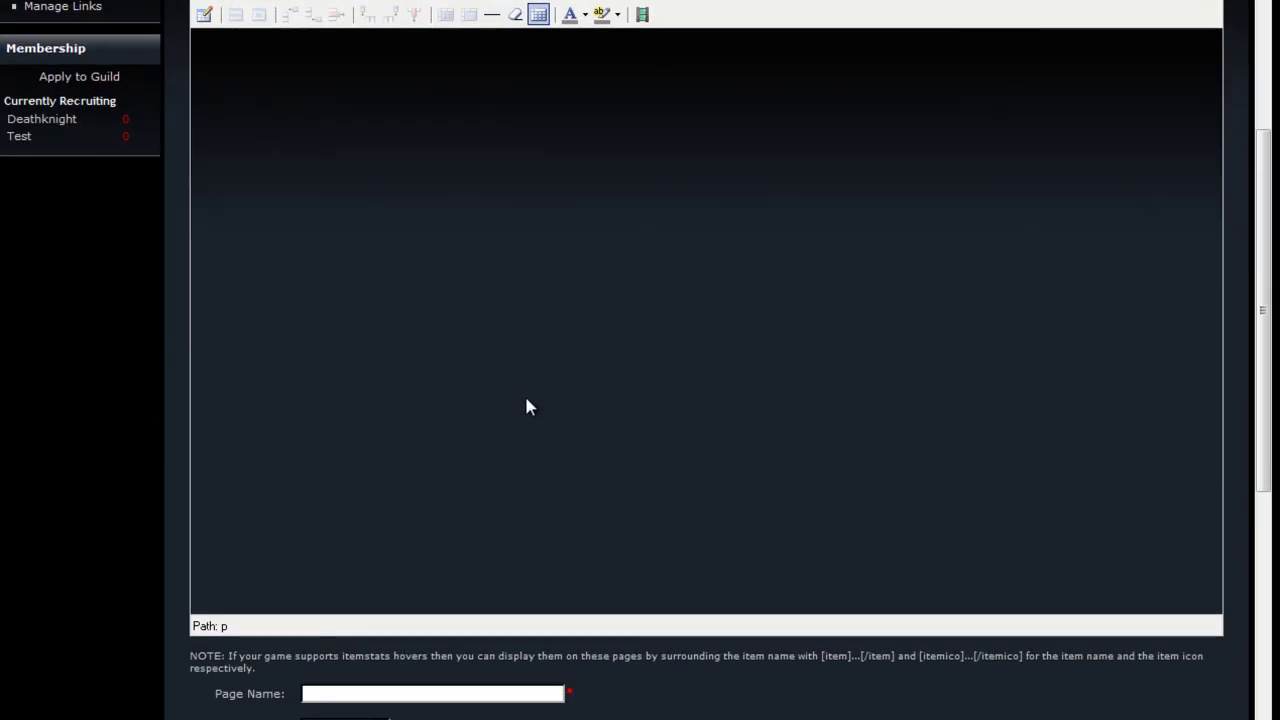
scroll(528, 406, down, 1)
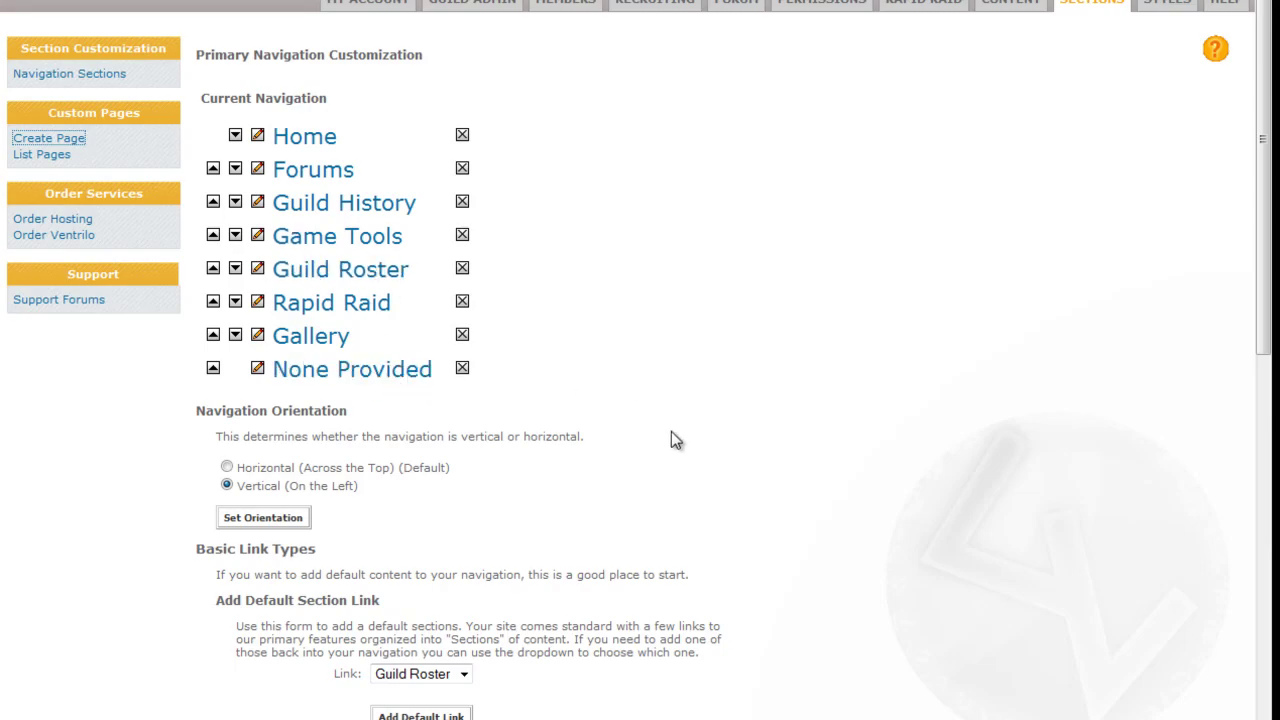
Return to the Navigation Sections page and review which existing pages a custom page link can use
scroll(672, 431, down, 7)
click(605, 643)
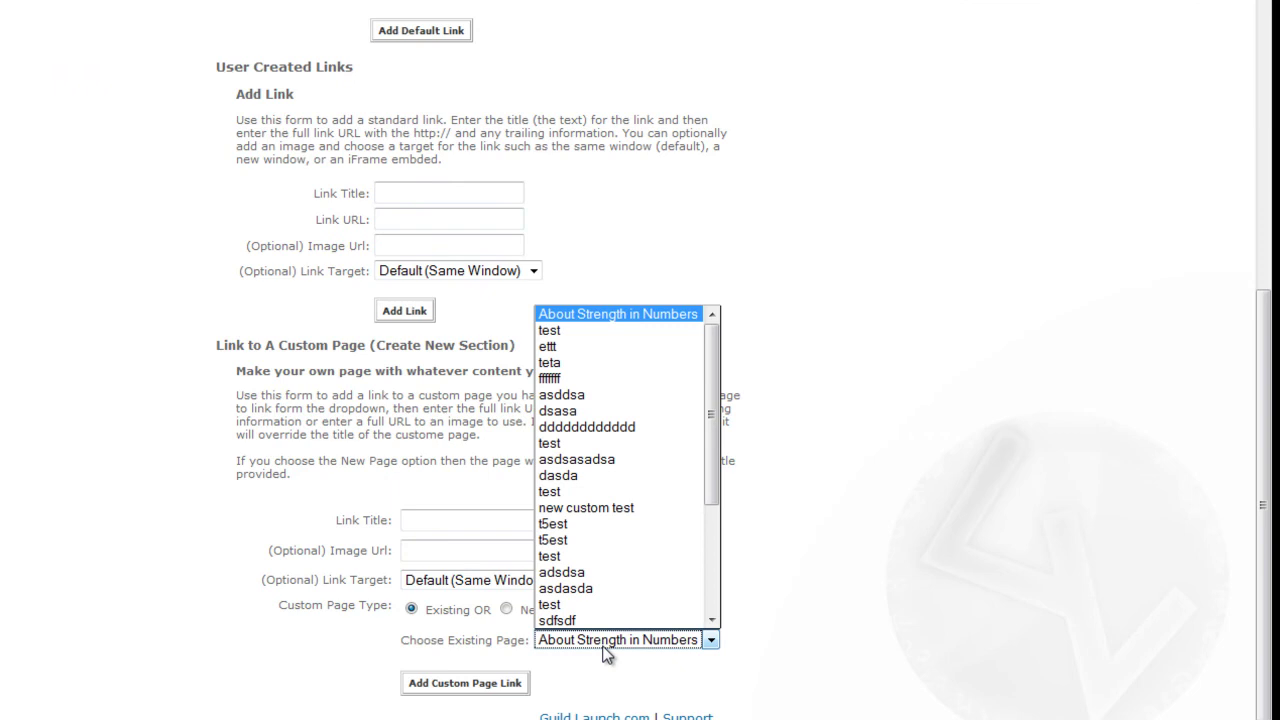
scroll(600, 540, down, 4)
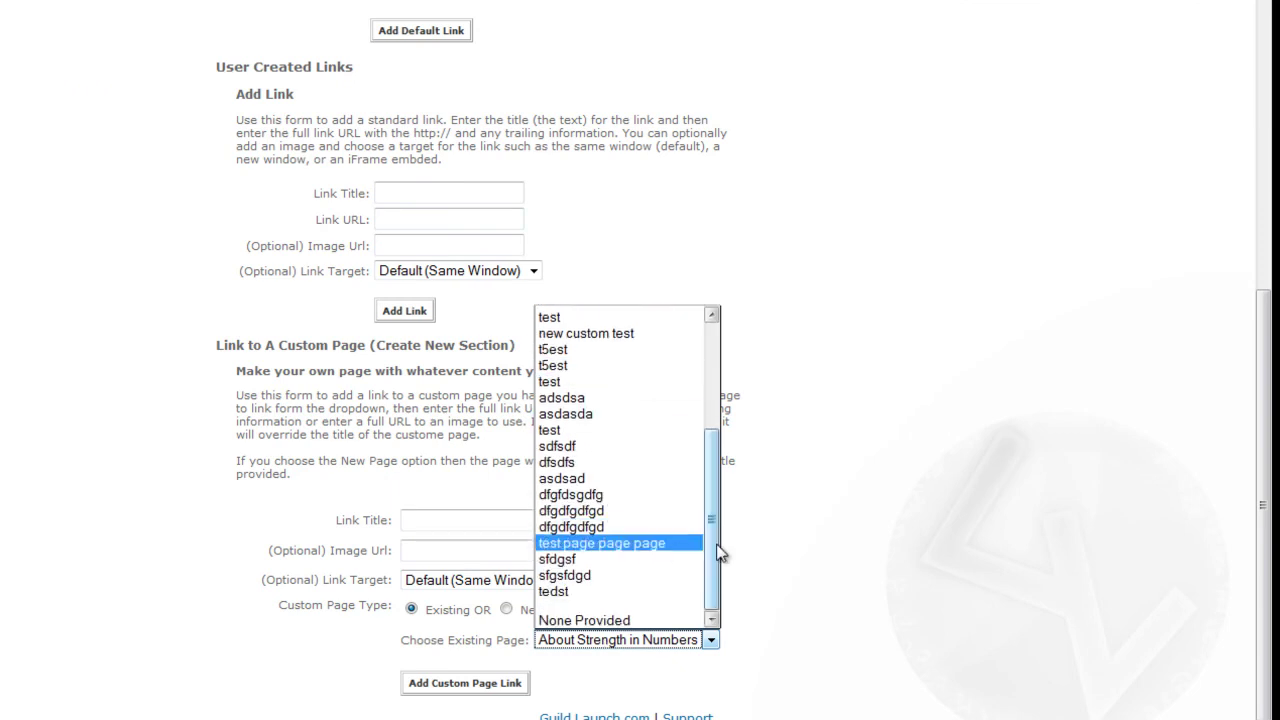
click(760, 410)
scroll(640, 366, up, 1)
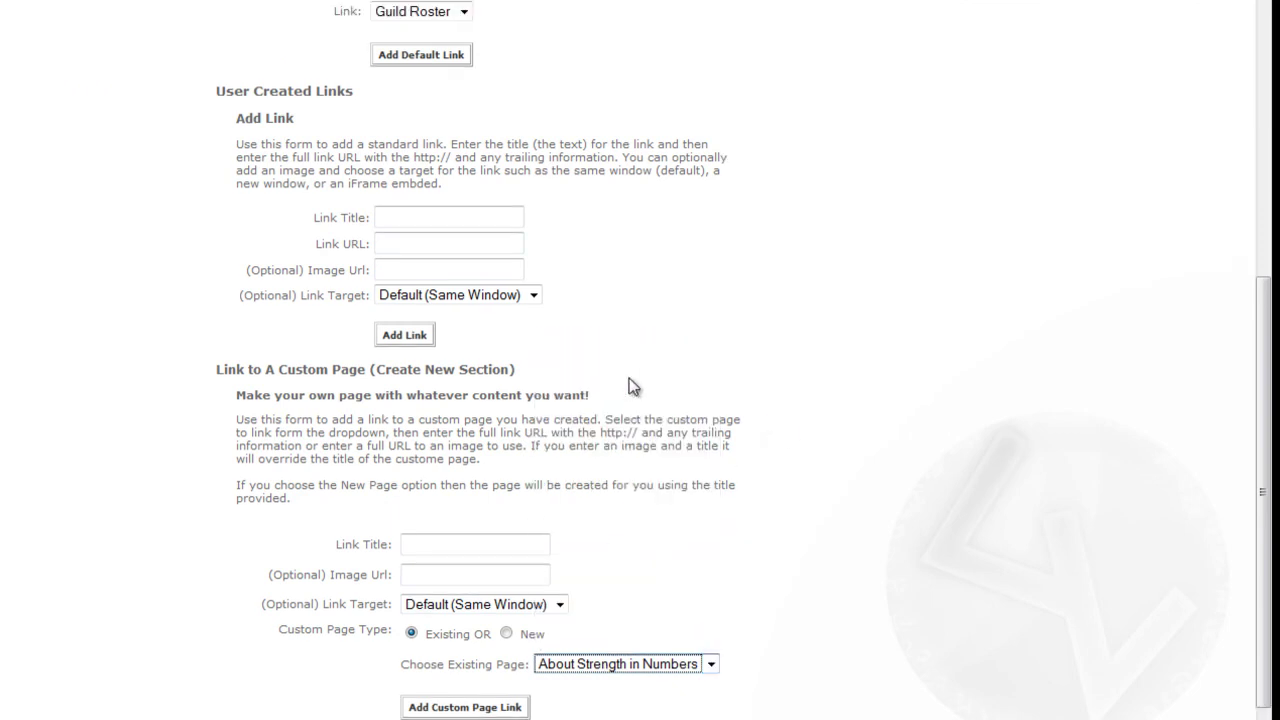
Open the list of custom pages and view the link-copying option for the About Strength in Numbers page
scroll(629, 378, up, 7)
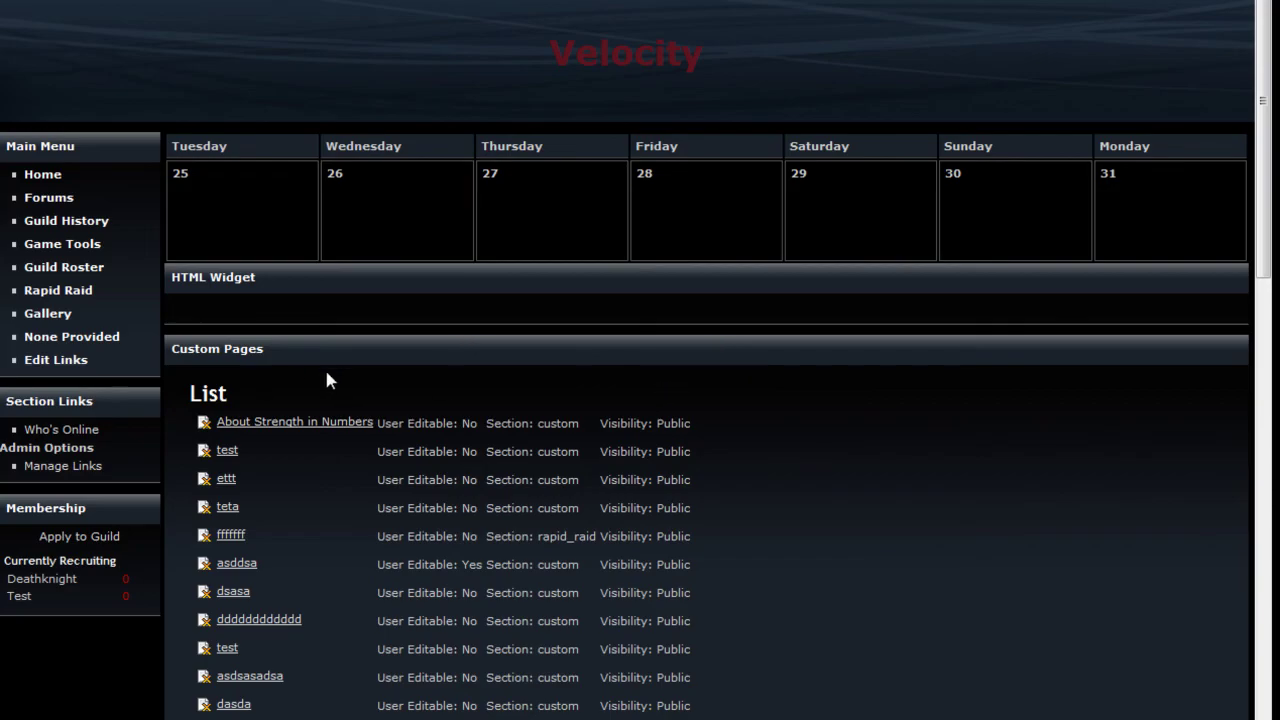
scroll(326, 380, down, 3)
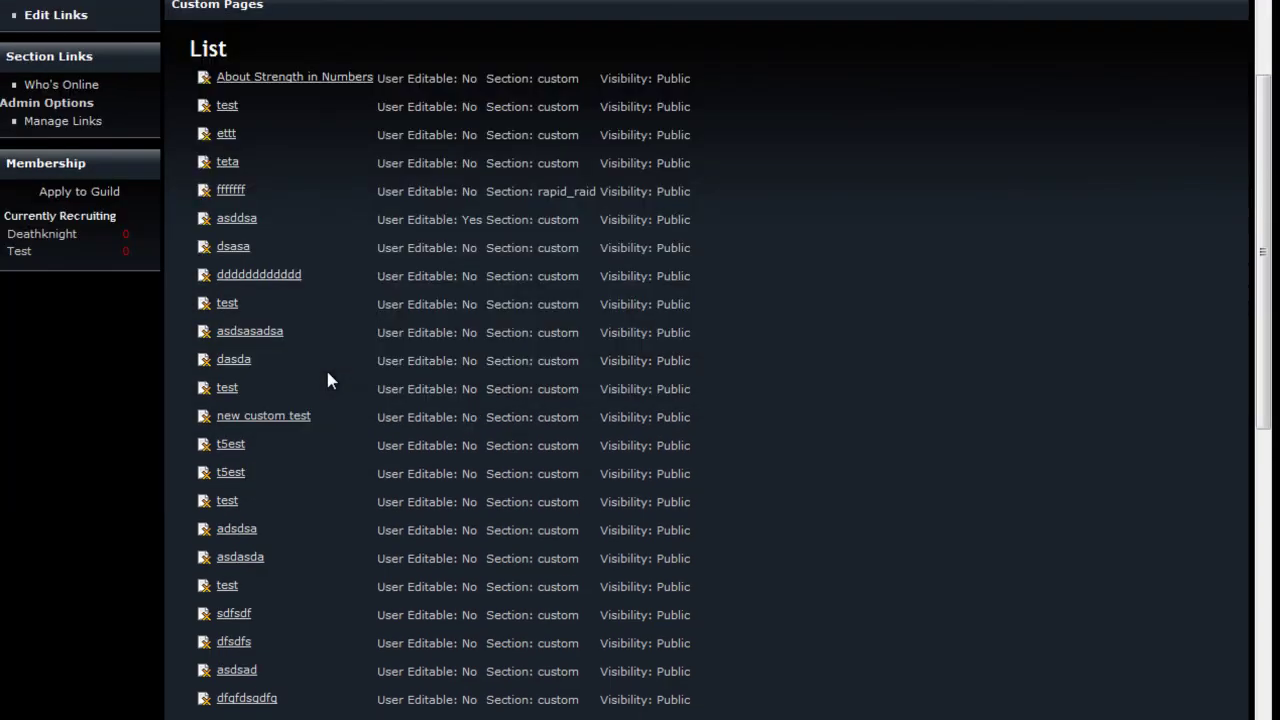
right_click(276, 77)
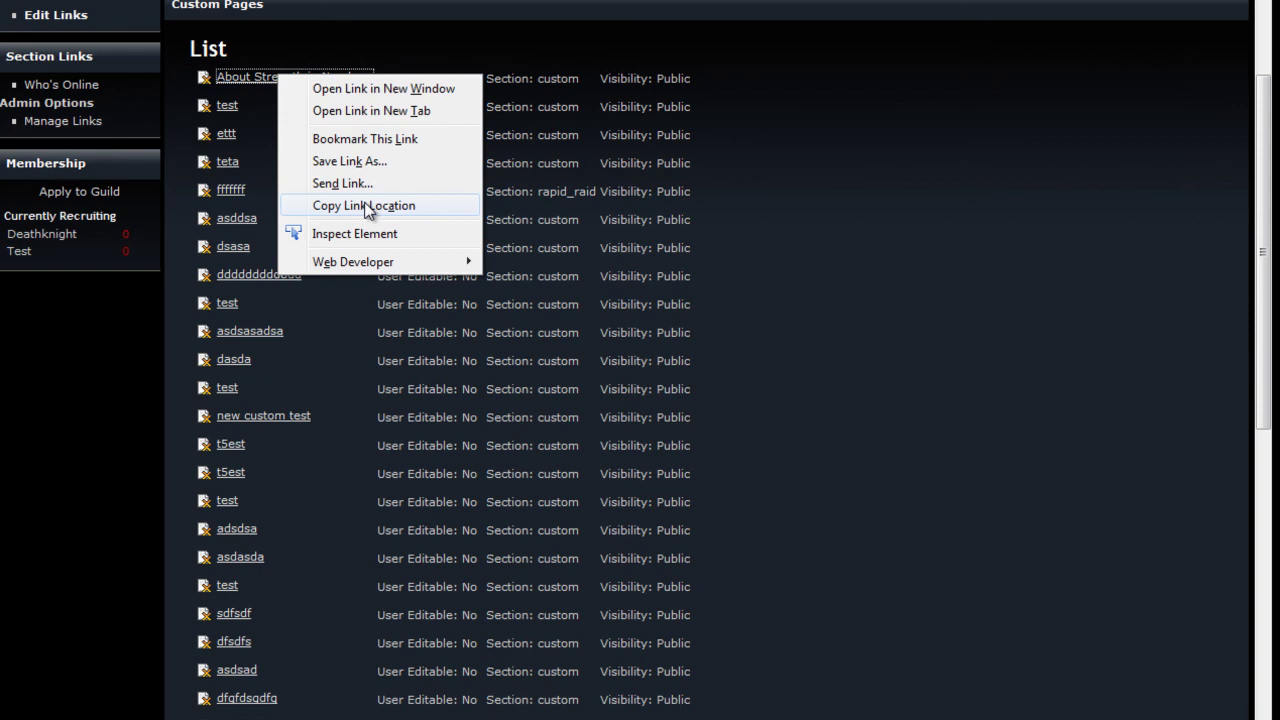
click(364, 205)
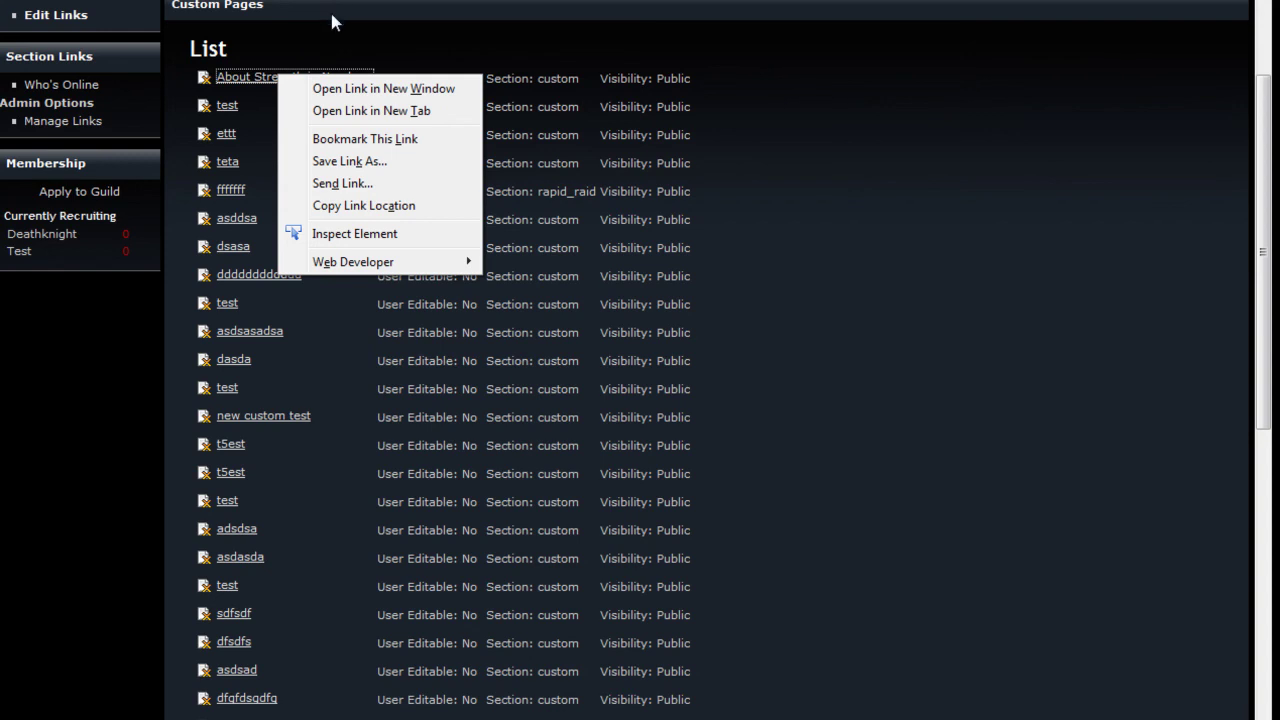
click(335, 40)
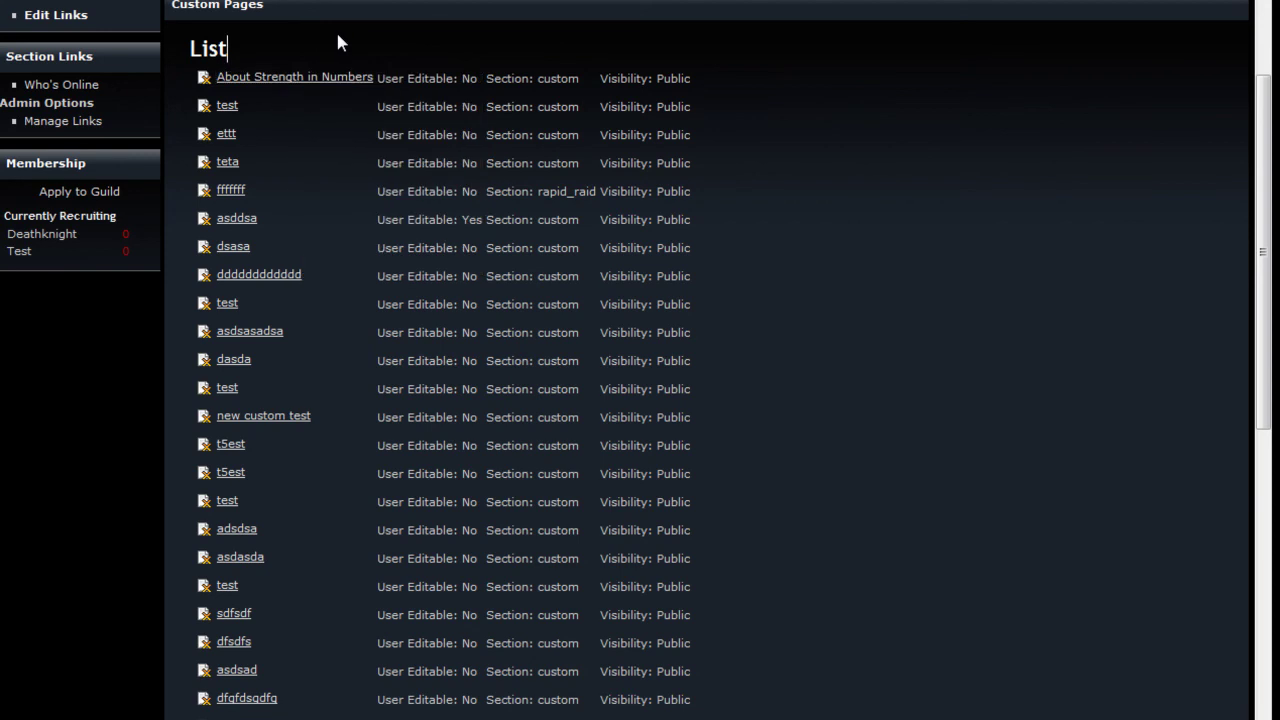